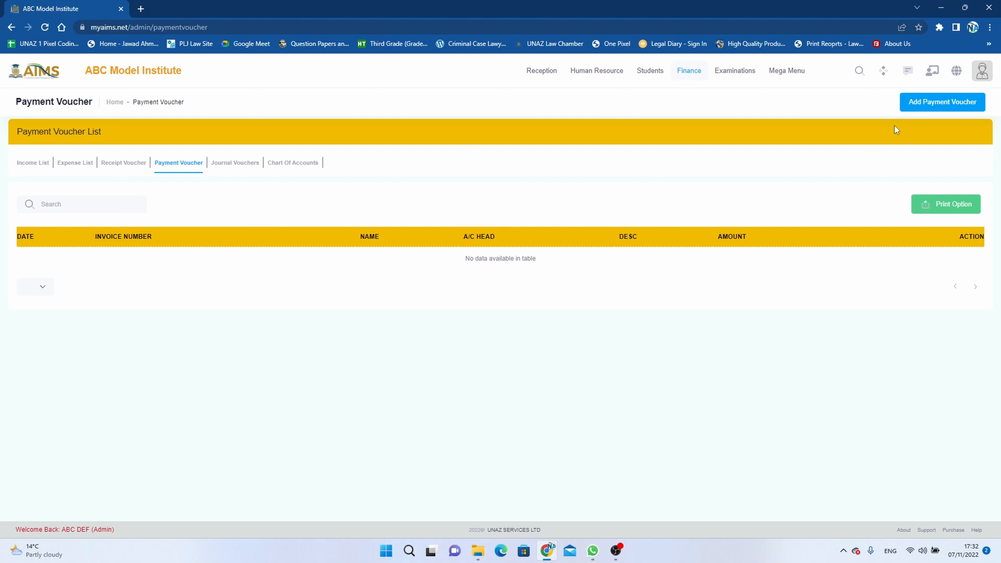
Step: Open a blank Add Payment Voucher form dated 07-Nov-2022 with an auto-generated invoice number
left_click(941, 105)
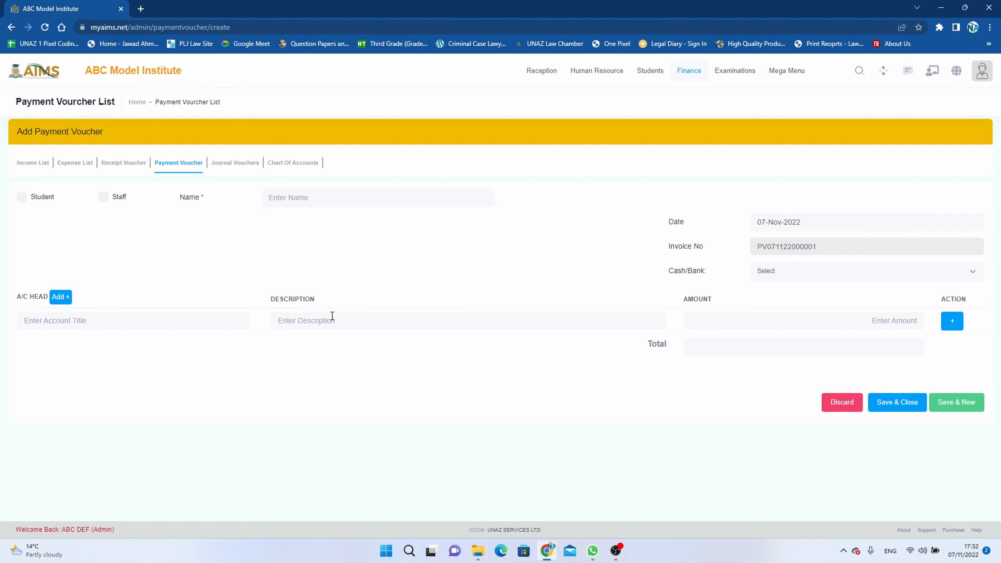
left_click(21, 201)
left_click(293, 197)
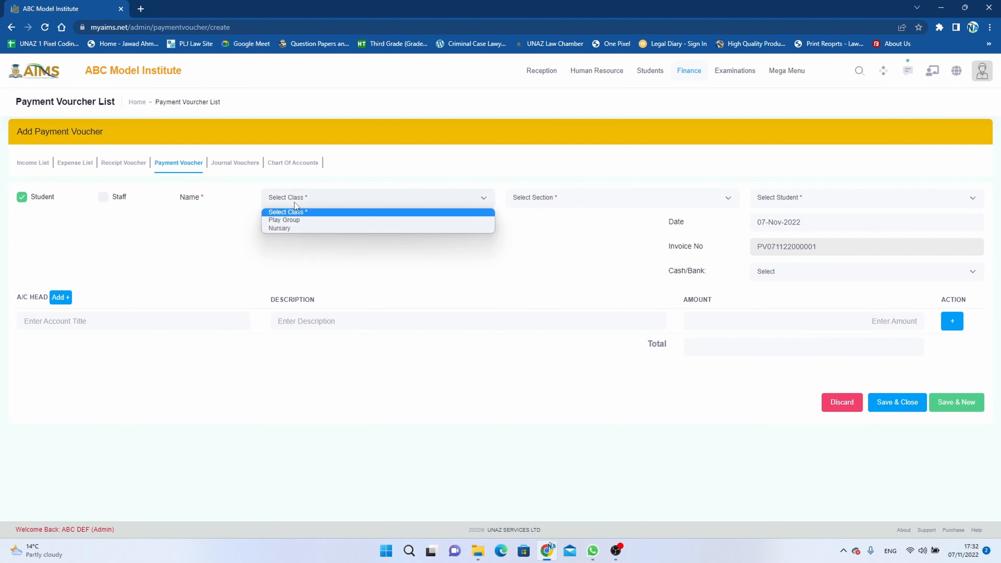
left_click(304, 220)
left_click(533, 197)
left_click(542, 220)
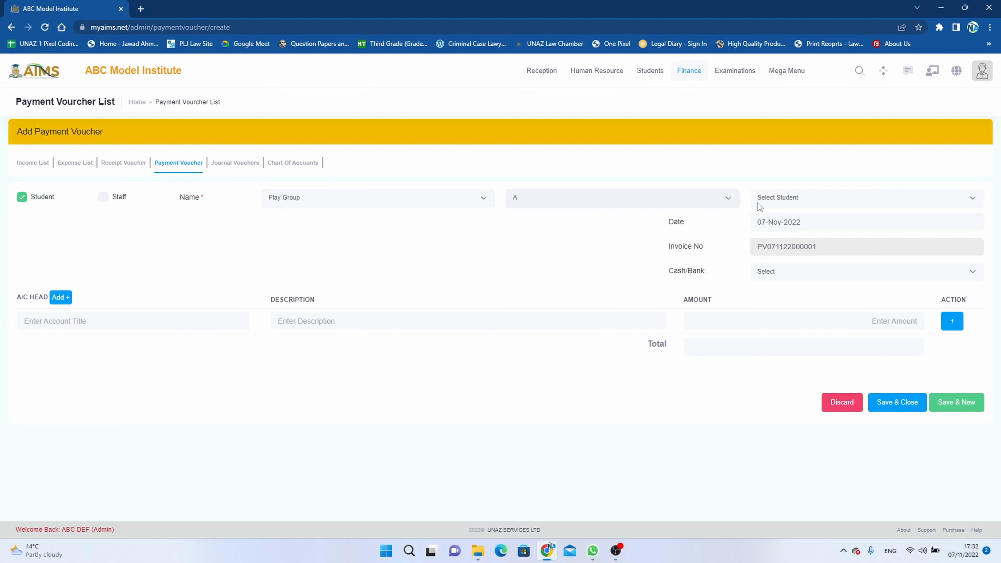
left_click(765, 199)
left_click(825, 253)
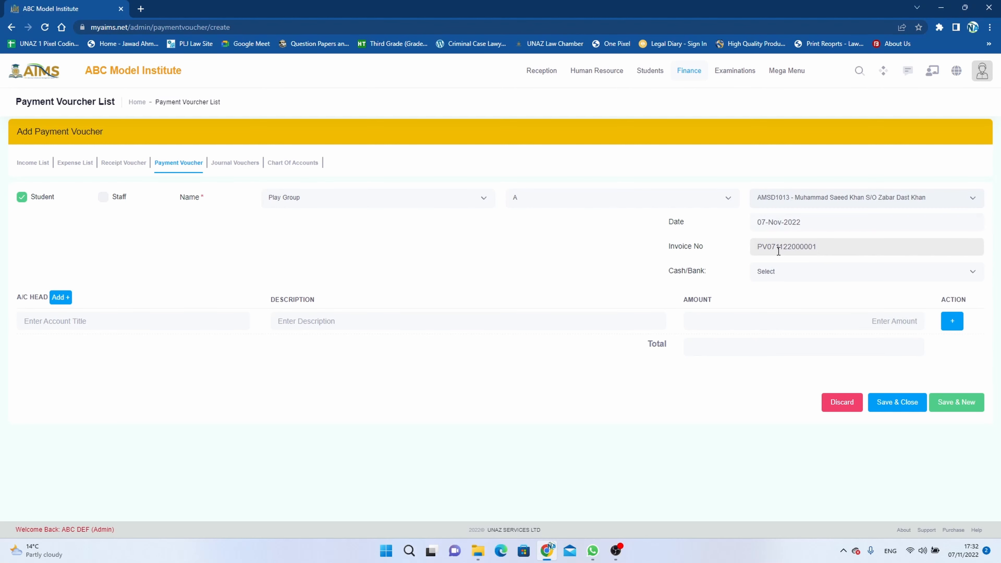
left_click(103, 197)
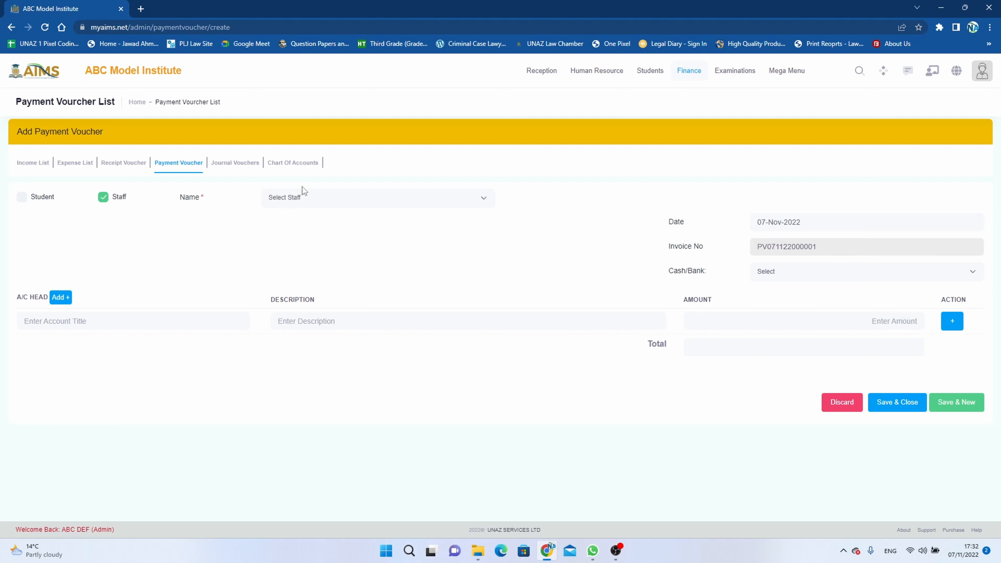
left_click(309, 197)
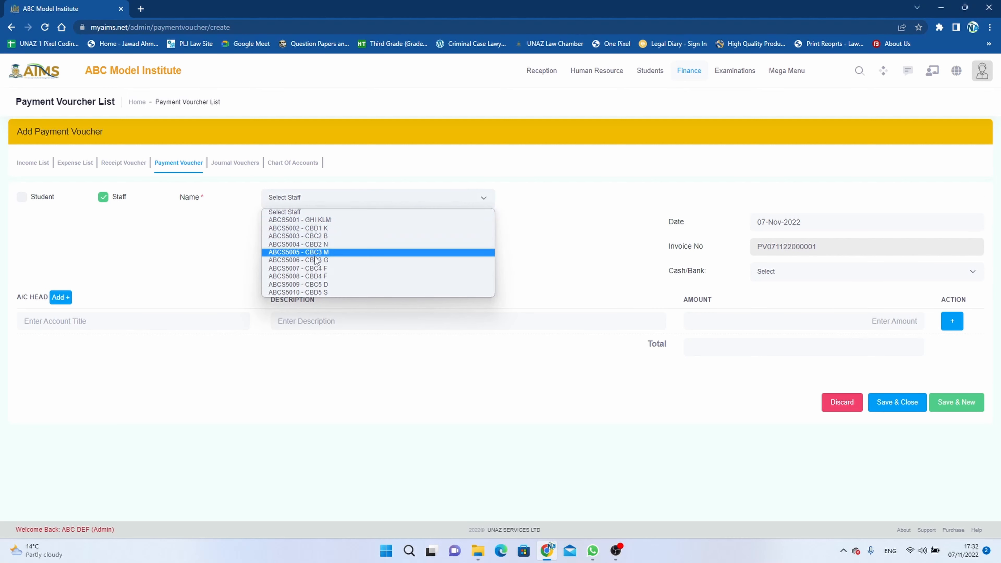
left_click(319, 229)
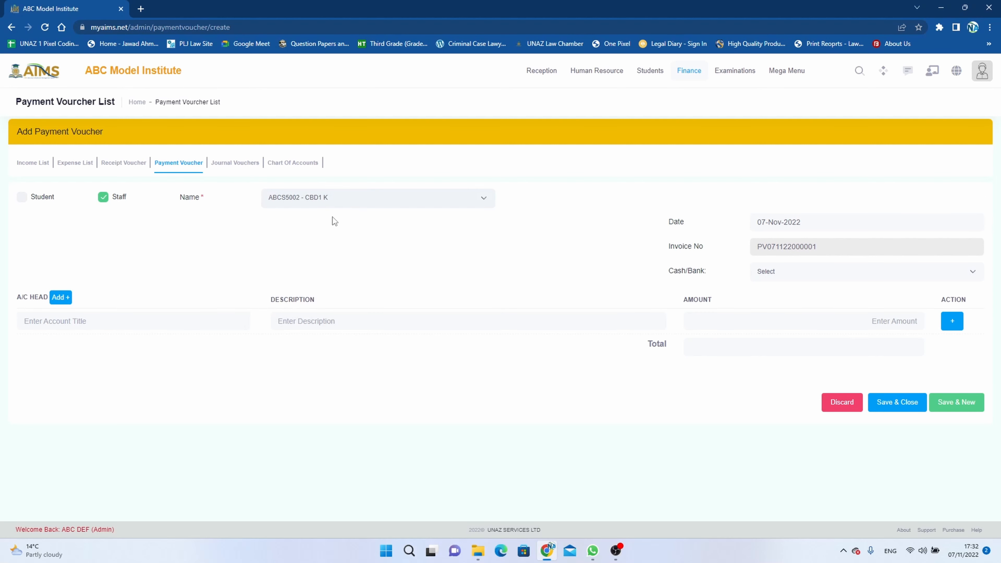
left_click(104, 197)
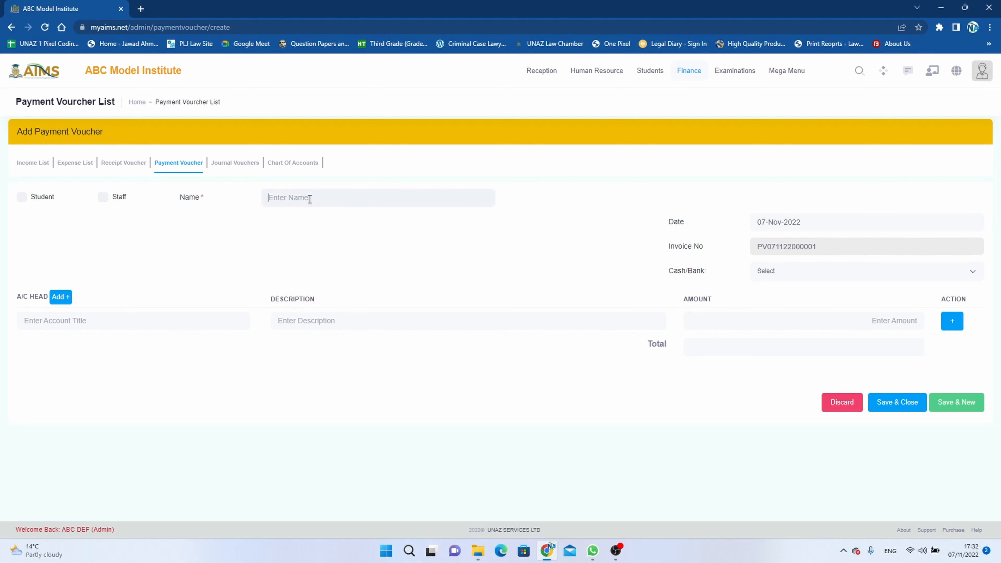
Step: Make the voucher payable to Admin, paid in Cash from the CASH IN HAND account
type("Admin")
left_click(799, 276)
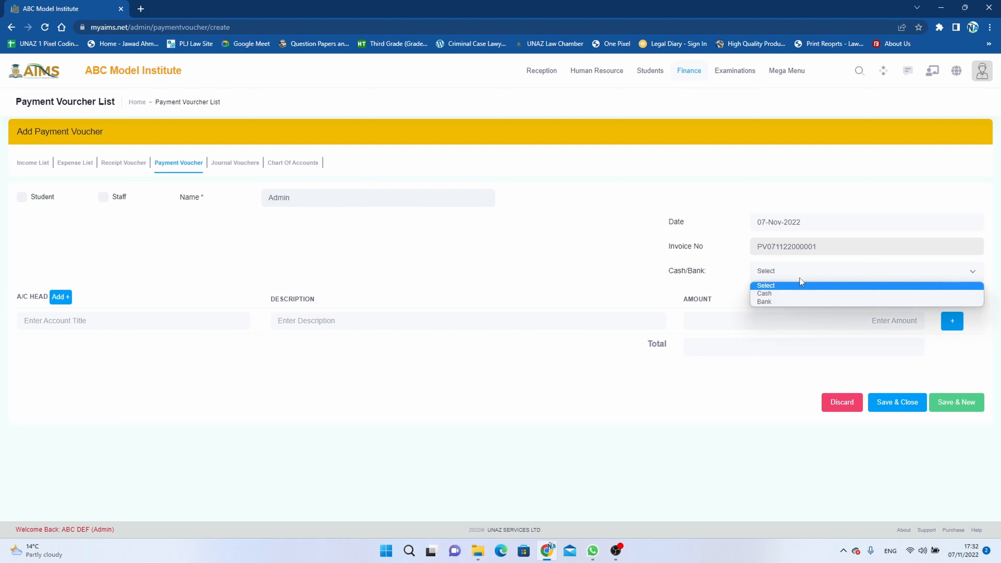
left_click(791, 293)
left_click(815, 295)
left_click(810, 318)
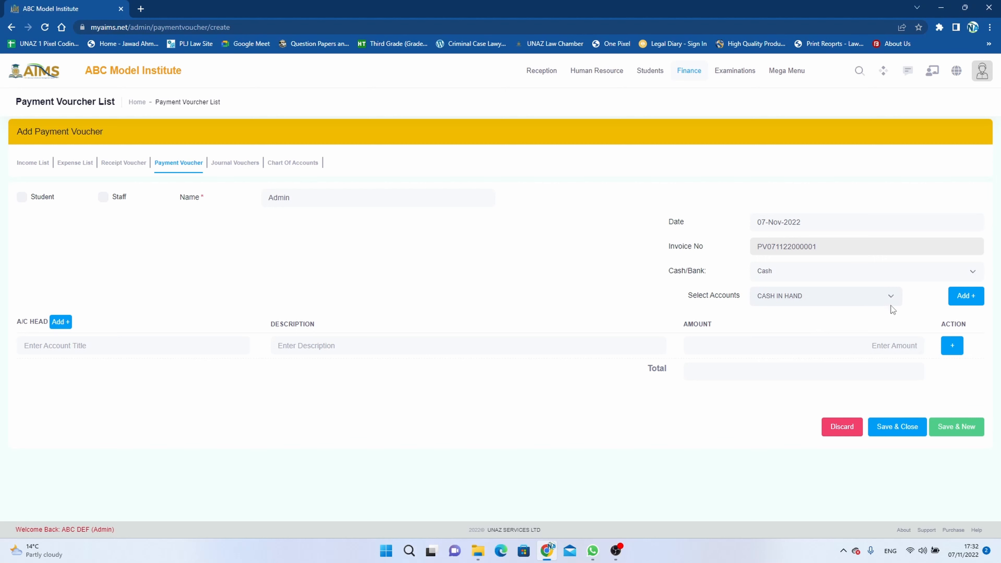
Step: Inspect the Add Account form and its account types, closing it without saving
left_click(966, 295)
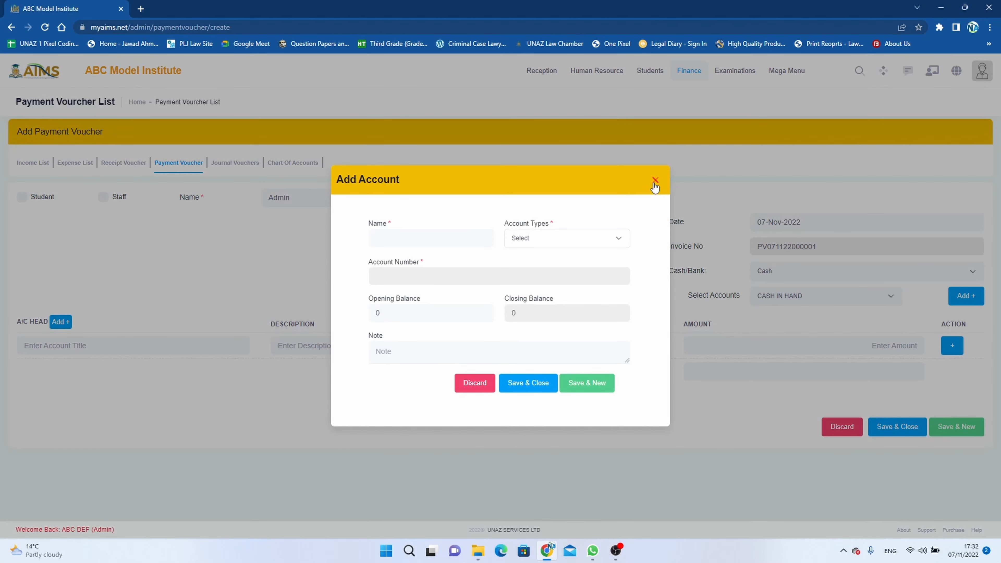
left_click(655, 181)
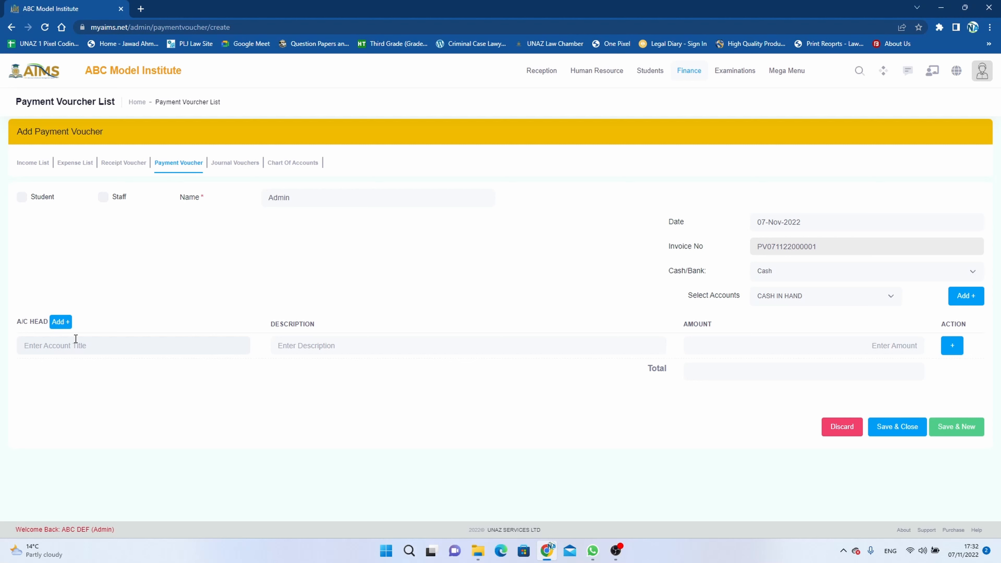
left_click(97, 347)
left_click(61, 322)
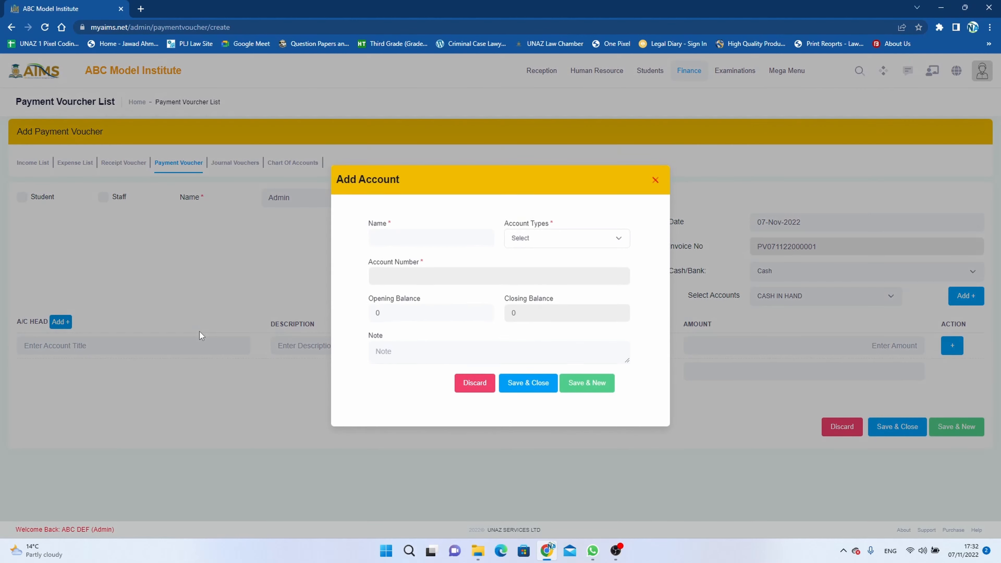
left_click(600, 237)
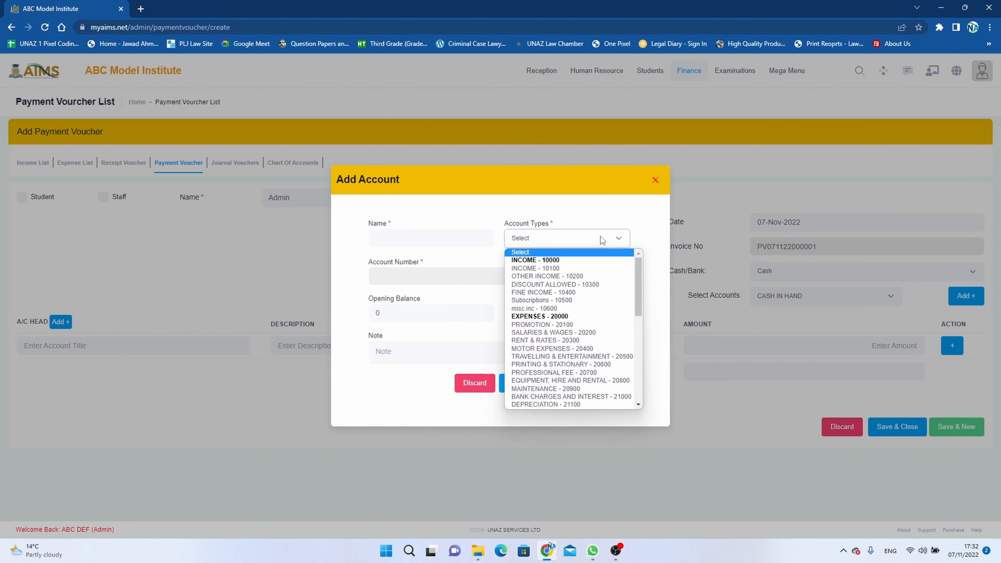
left_click(601, 237)
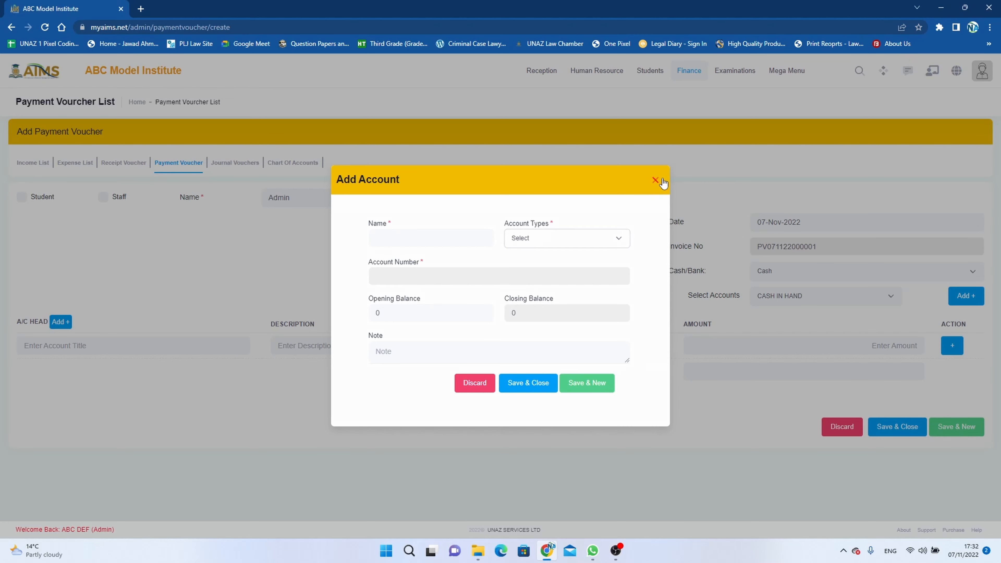
left_click(661, 181)
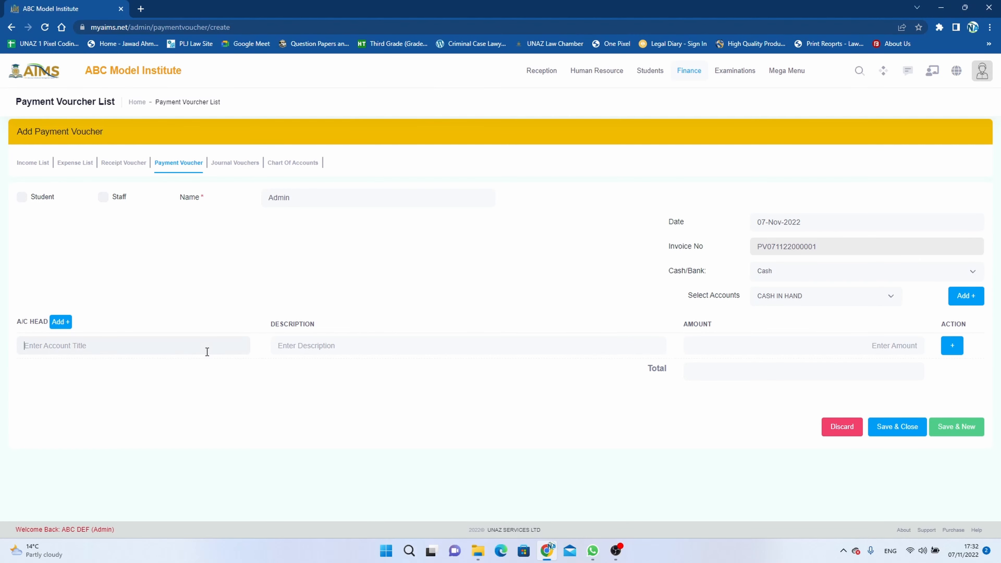
Step: Enter line one as 21306 - REFRESHMENT, Tea, 350, and add two more blank lines
type("refr")
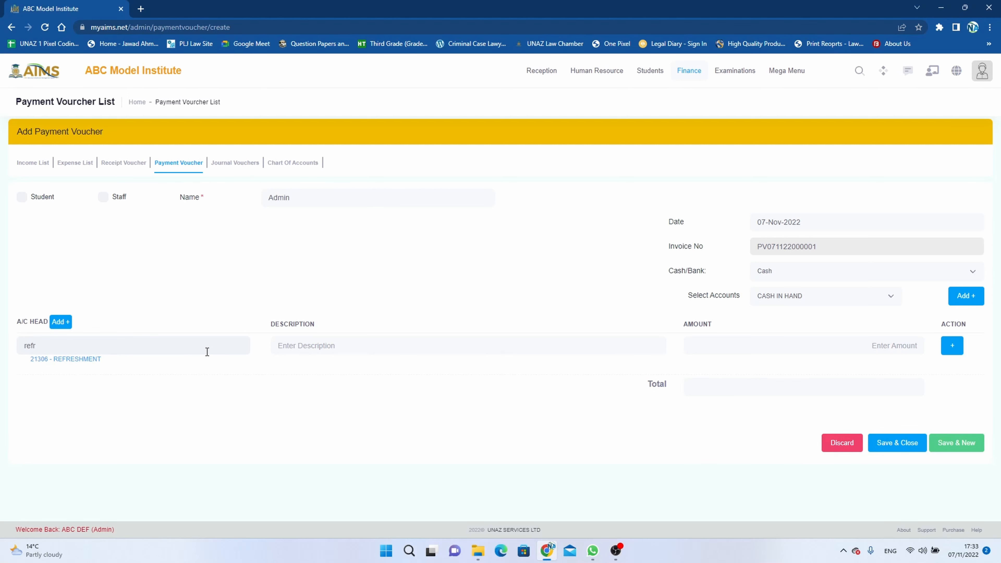
left_click(65, 359)
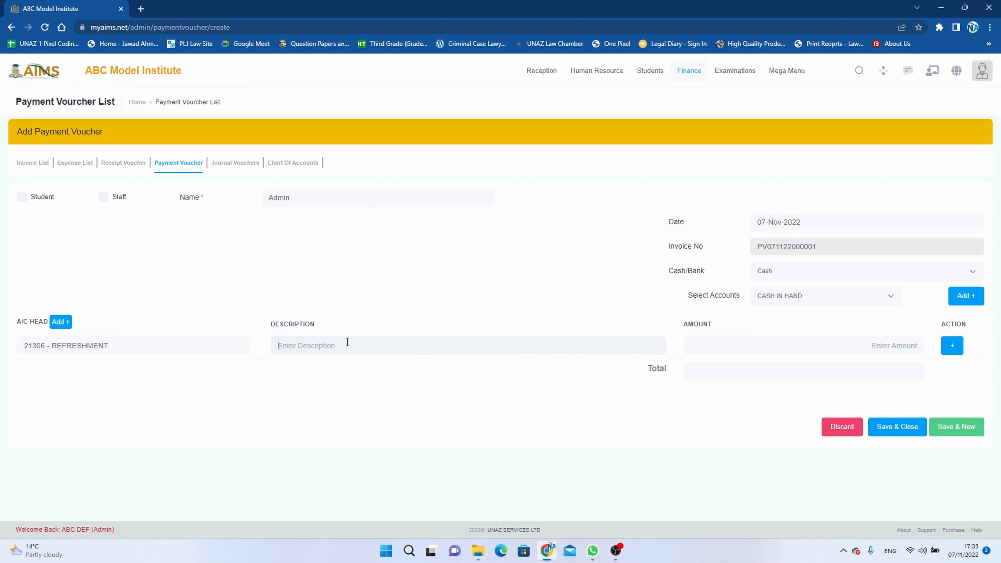
type("Tea")
key("Tab")
type("350")
left_click(952, 346)
left_click(952, 346)
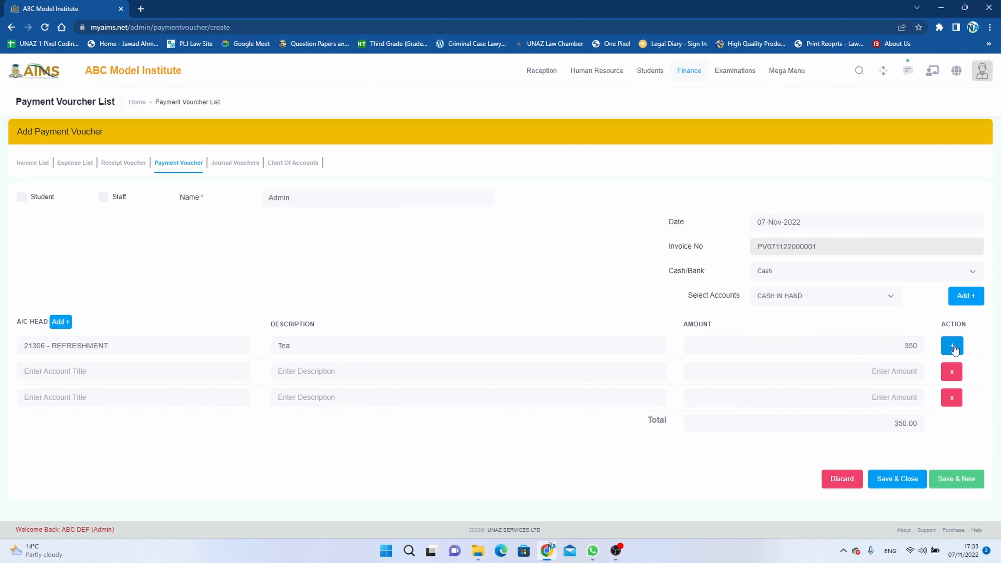
Step: Fill the second line with 20204 - STAFF SALARIES, description Cash, amount 5000
left_click(220, 374)
type("Sala")
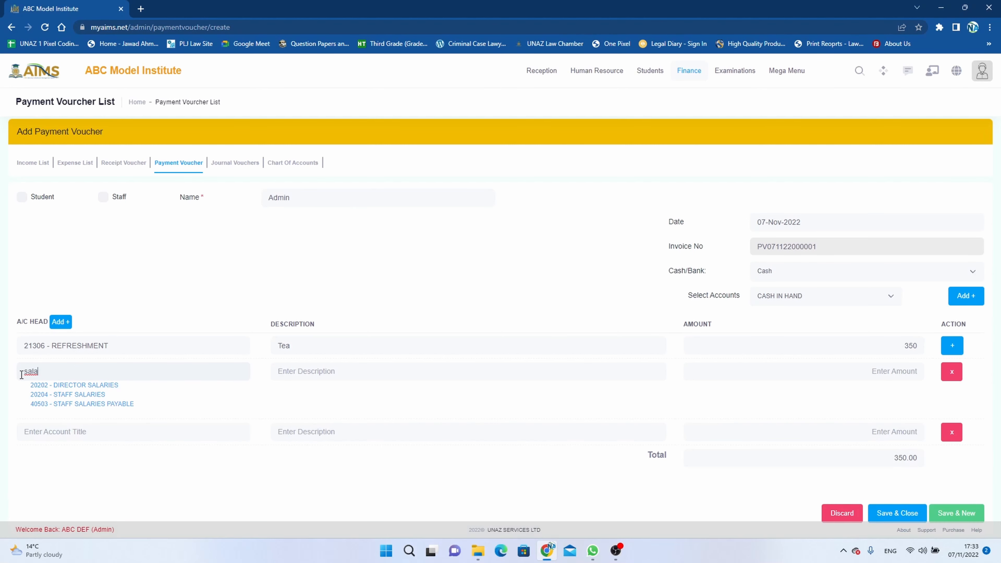
left_click(67, 395)
left_click(302, 375)
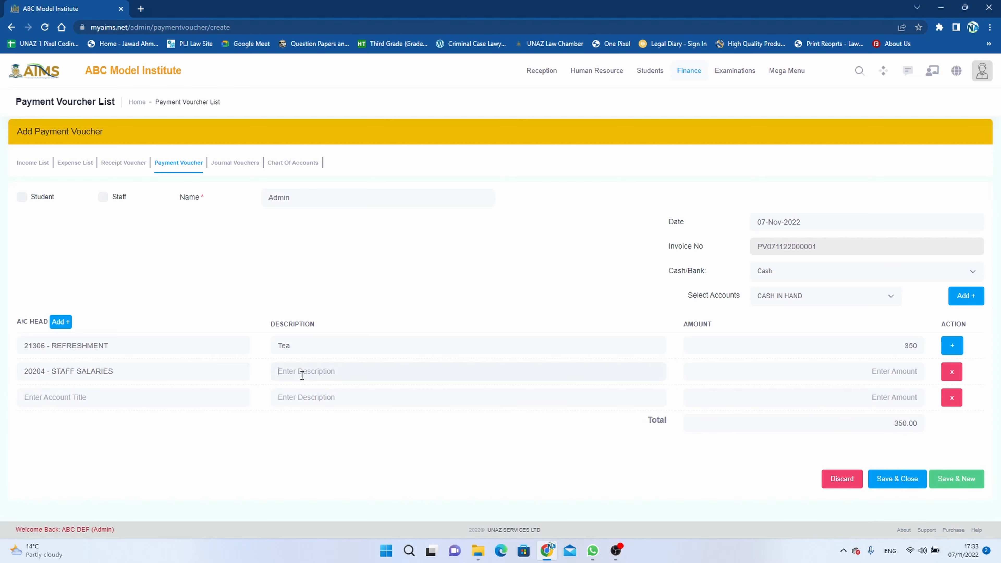
type("Cash")
type("5000")
key("Tab")
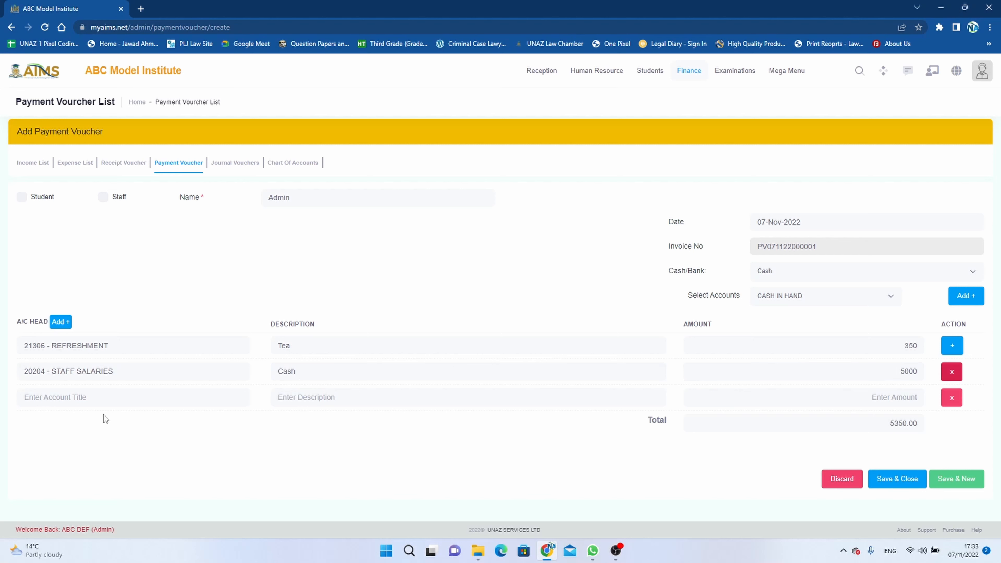
Step: Fill the third line with 20501 - TRAVELLING, 'Travelling to London', amount 3000
left_click(101, 402)
type("trave")
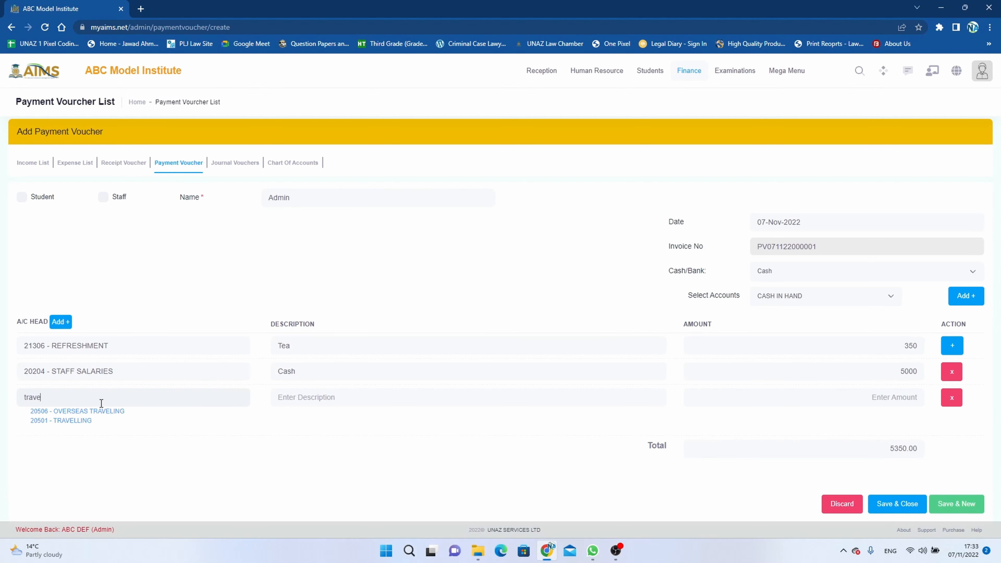
left_click(74, 420)
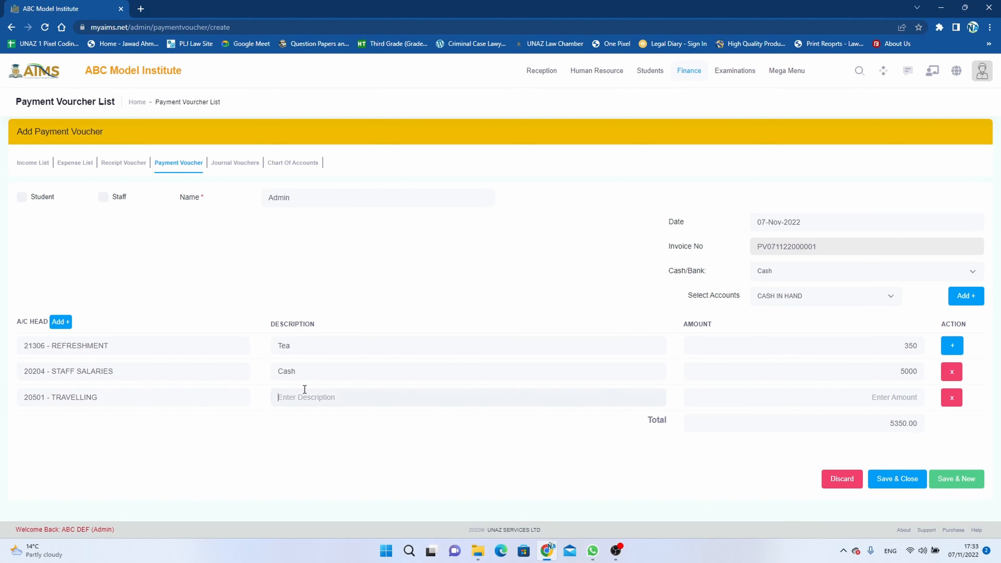
type("Traveliling to London")
key("Tab")
type("300")
key("Tab")
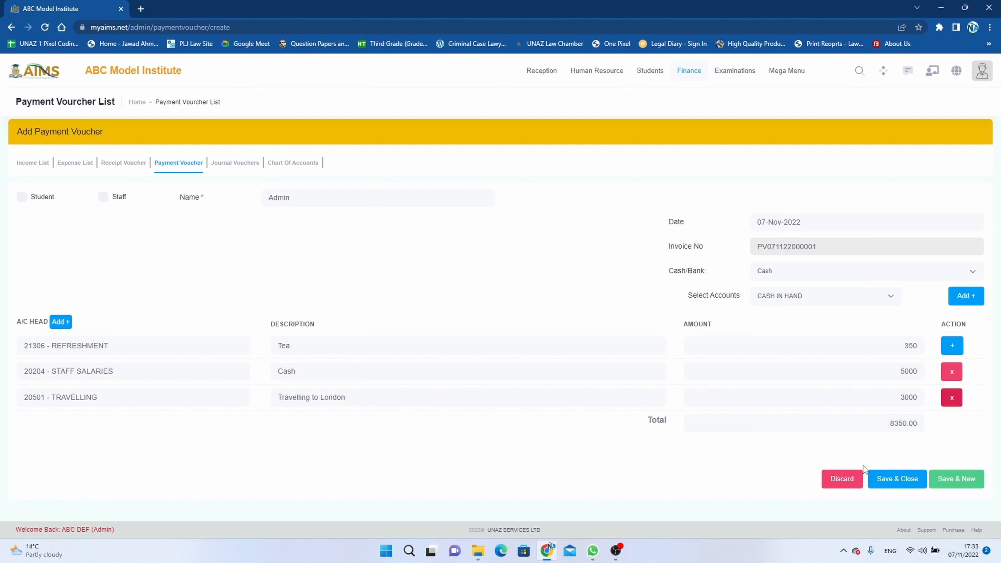
Step: Save the Admin cash voucher, check its printable view, then begin another voucher
left_click(897, 479)
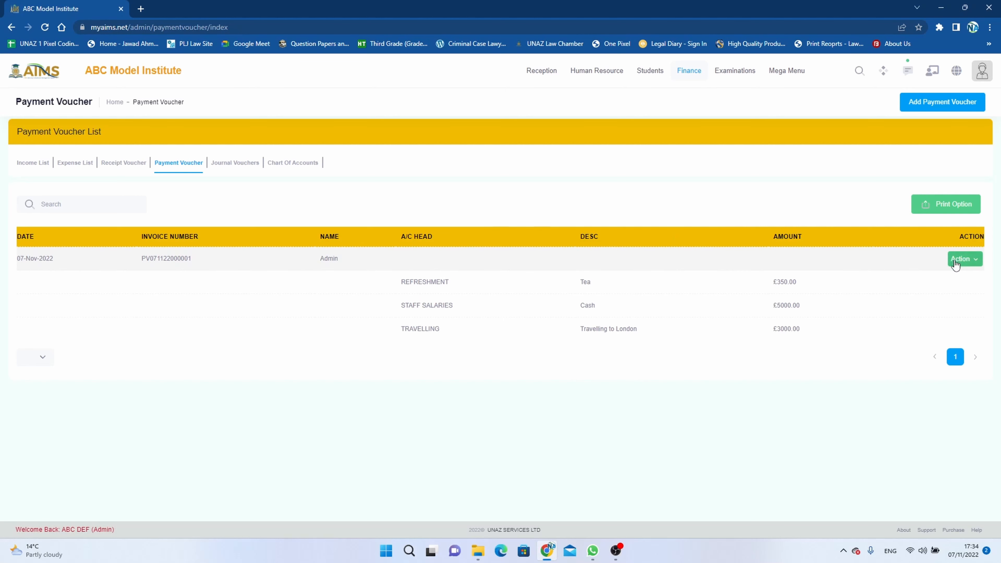
left_click(968, 264)
left_click(932, 283)
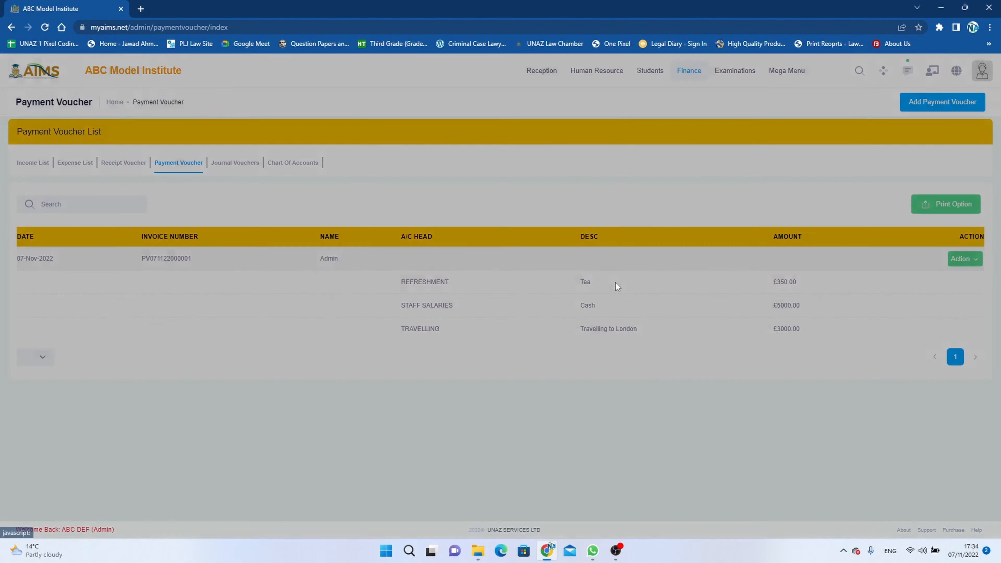
left_click_drag(427, 223, 576, 223)
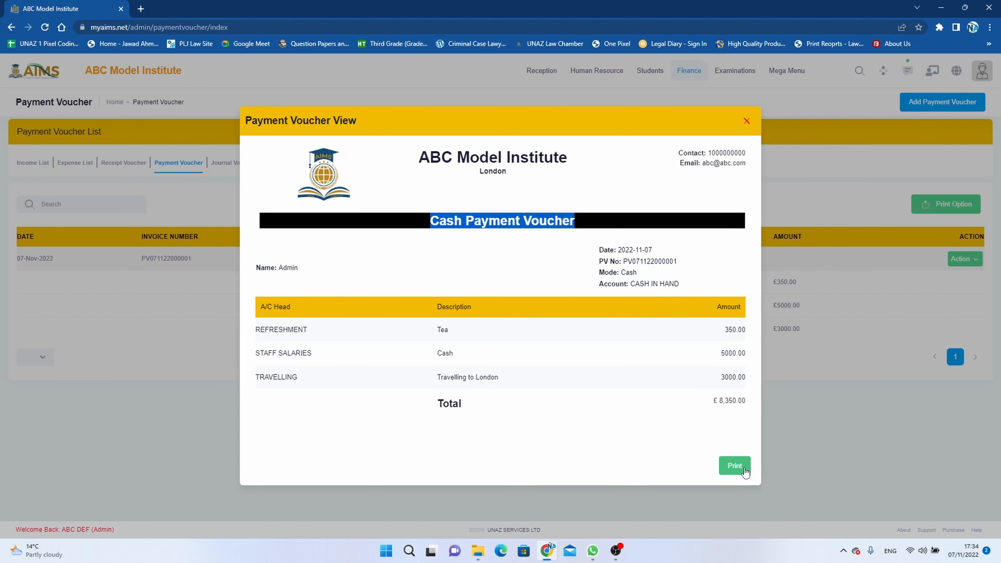
left_click(747, 122)
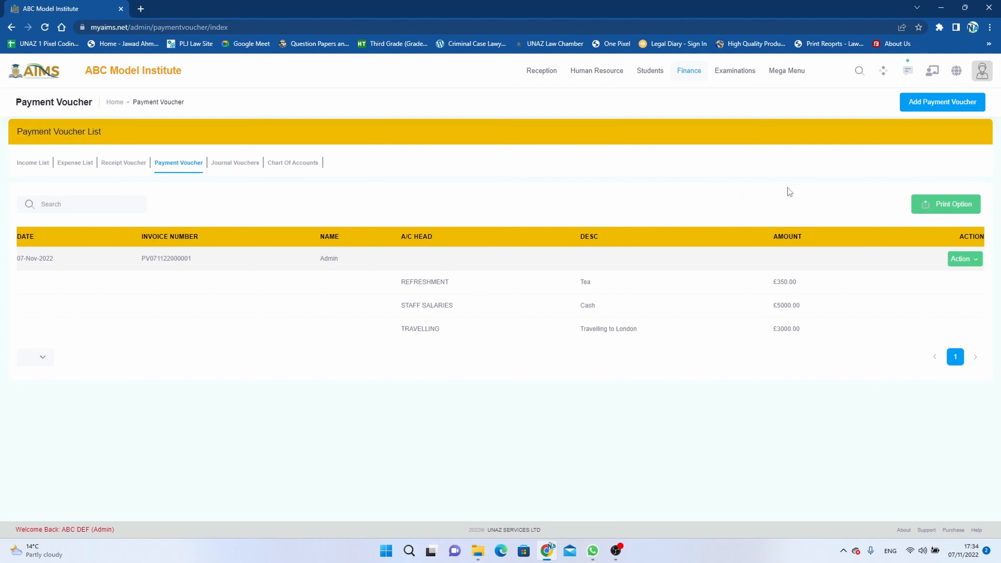
left_click(943, 103)
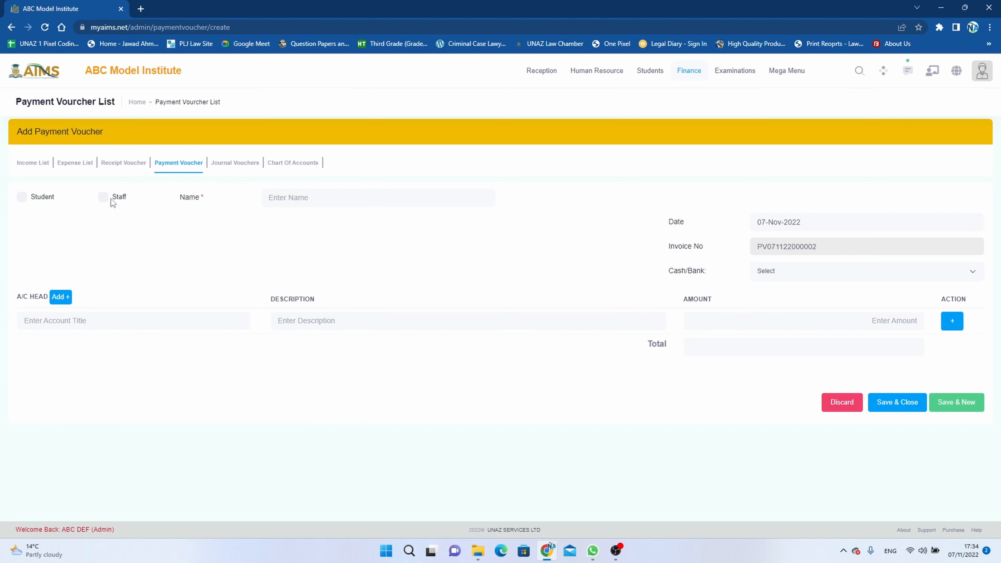
Step: Make staff member CBD1 K the payee, paid by Bank from MCB Bank Limited
left_click(104, 199)
left_click(296, 203)
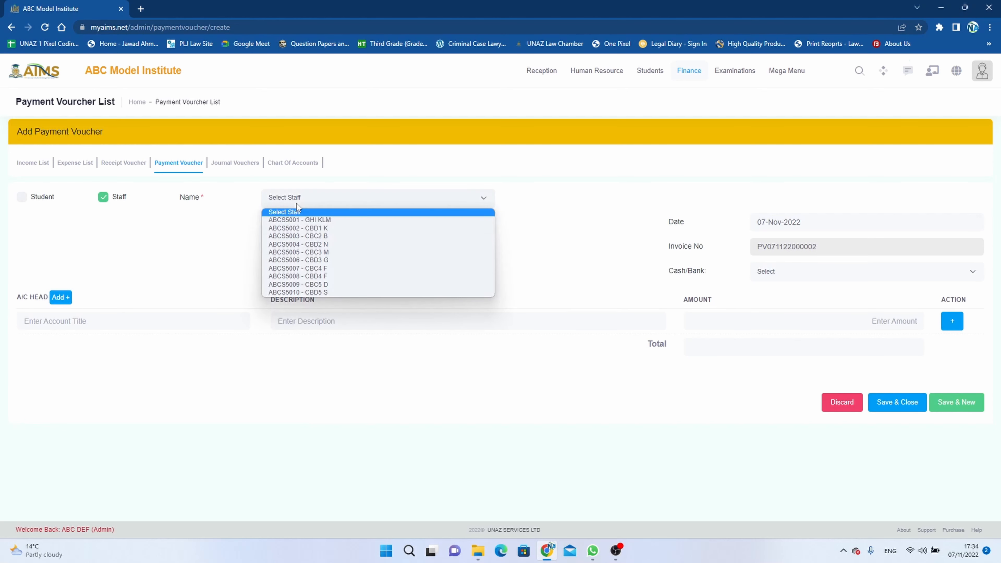
left_click(315, 228)
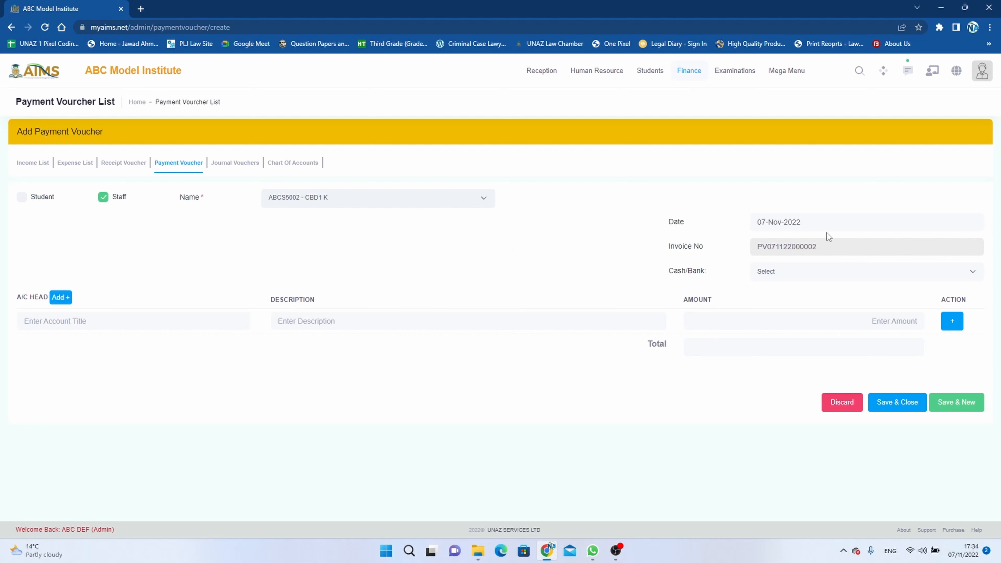
left_click(799, 276)
left_click(785, 298)
left_click(787, 299)
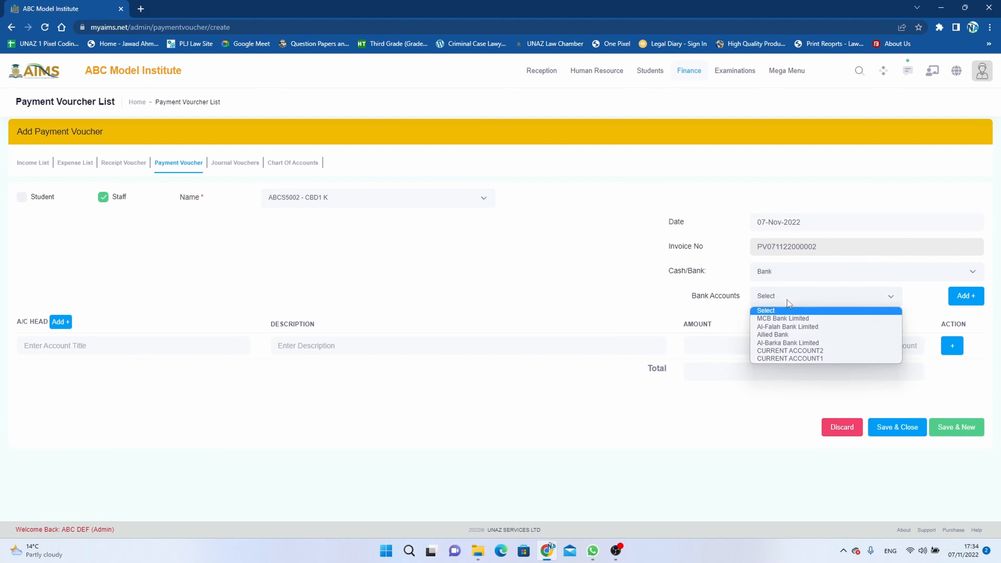
left_click(790, 319)
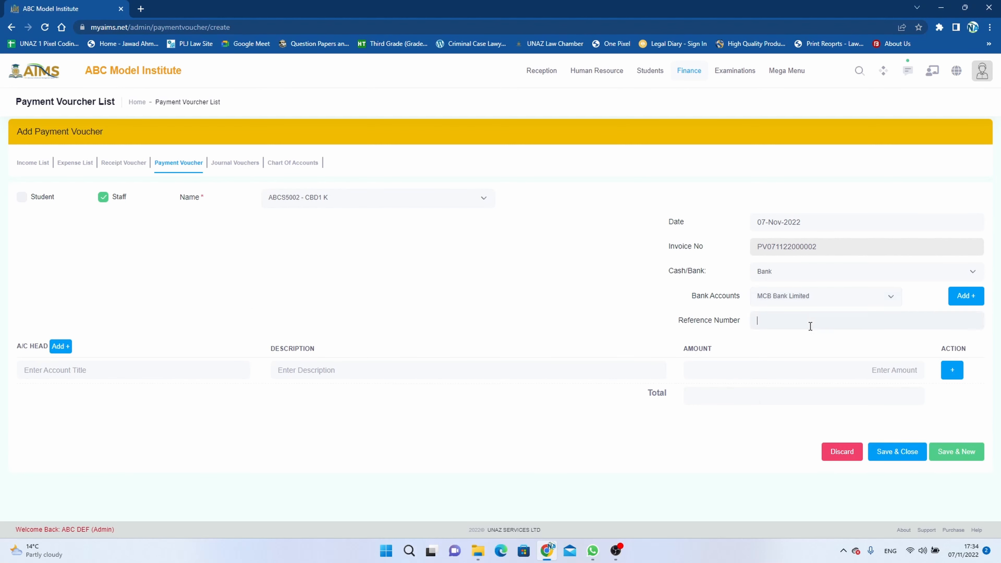
left_click_drag(820, 242, 753, 249)
key("ctrl+c")
left_click(786, 323)
key("ctrl+v")
type("exp")
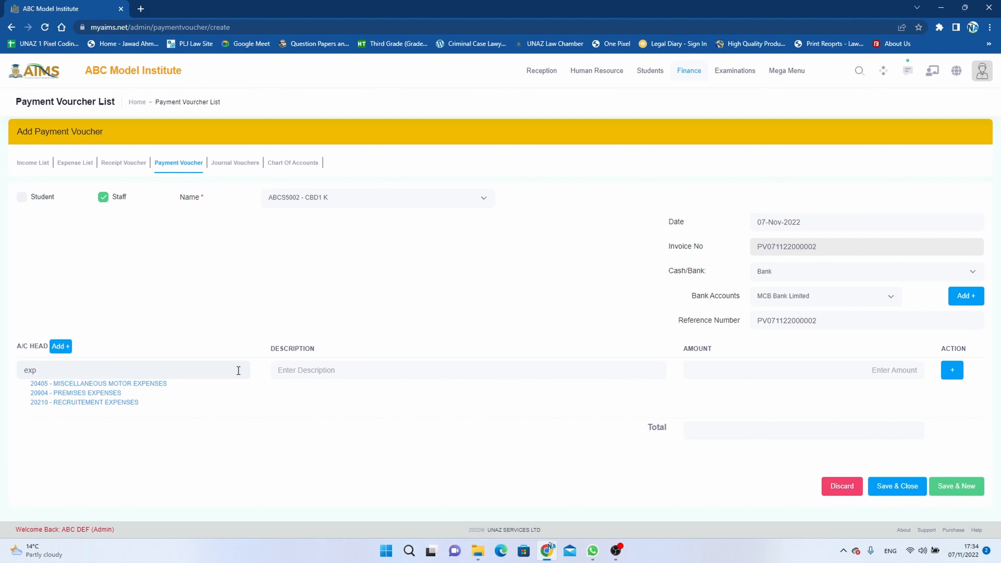
Step: Enter line one as 20210 - RECRUITEMENT EXPENSES, Cash, 22000, and add a second line
left_click(115, 403)
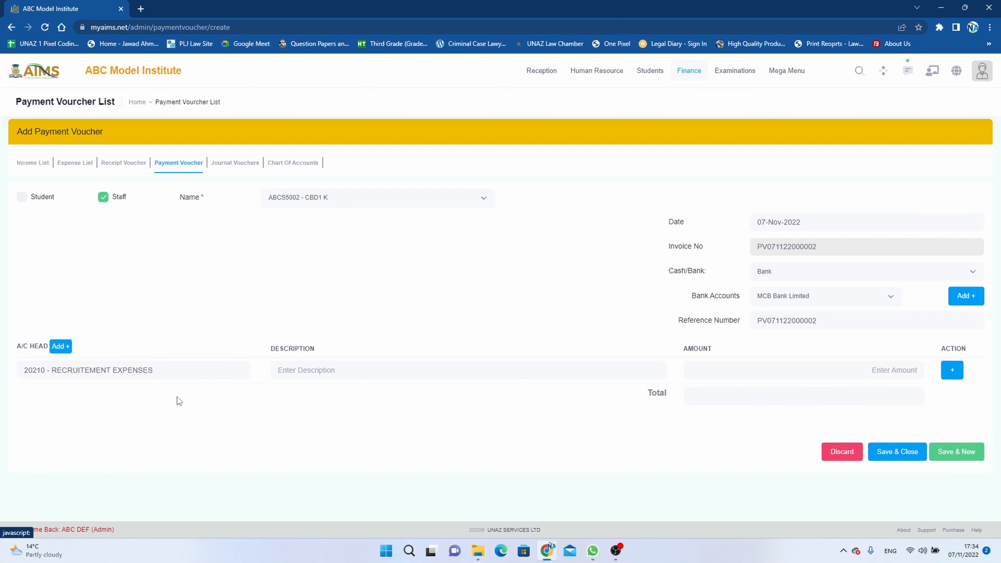
left_click(305, 370)
type("Cash")
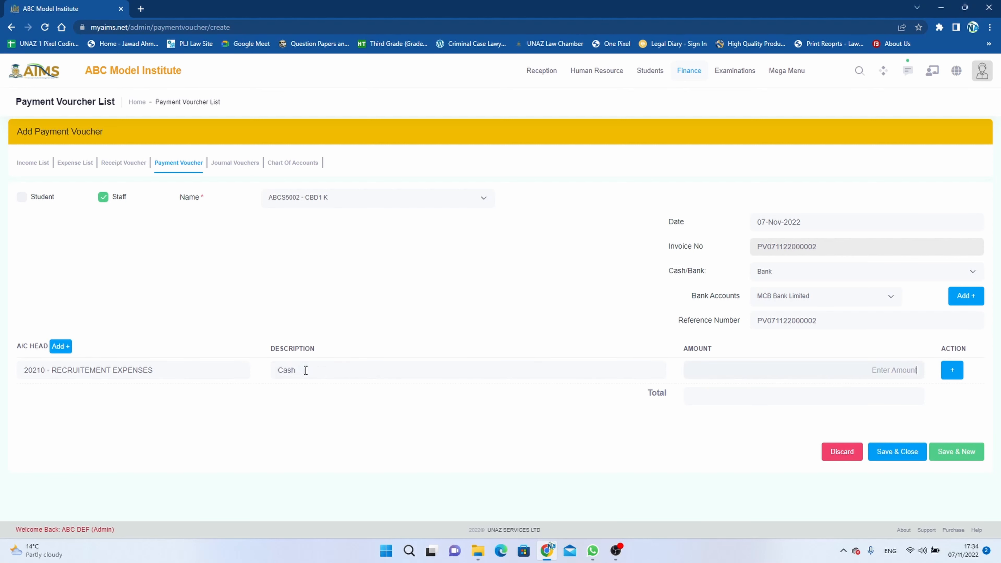
key("Tab")
type("22000")
left_click(952, 371)
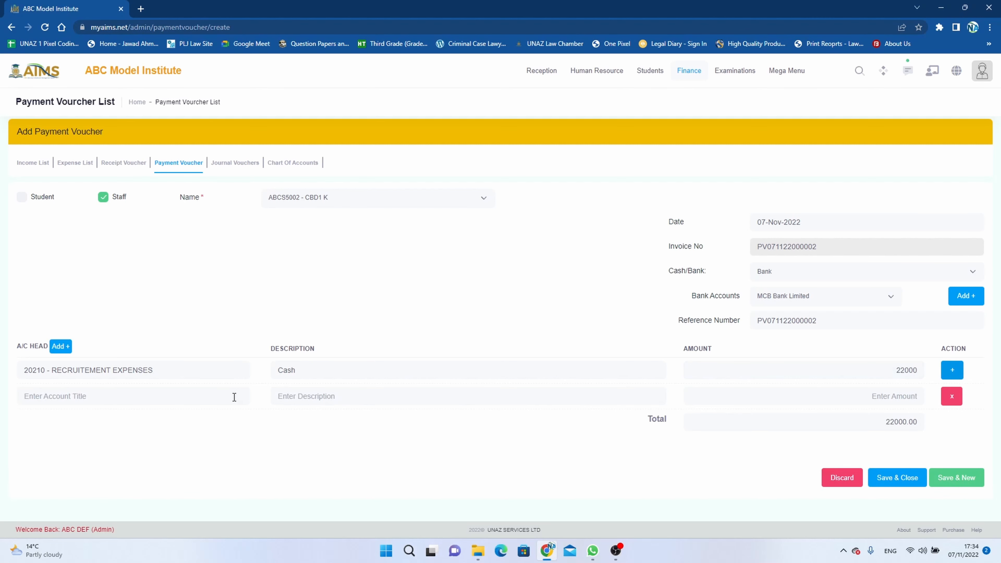
Step: Enter line two as 20904 - PREMISES EXPENSES, Cash, 2500, and add a third line
type("expe")
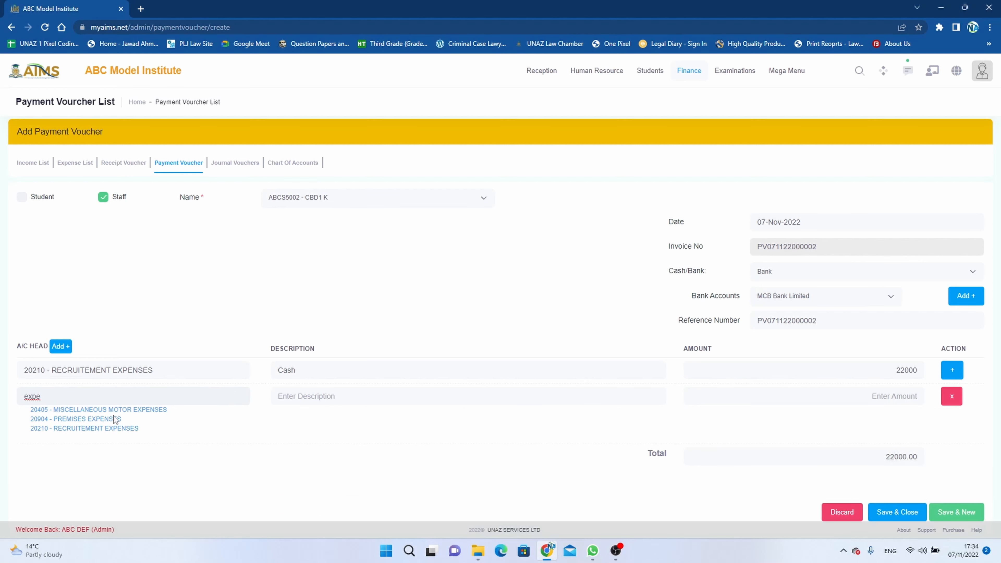
left_click(114, 419)
left_click(307, 397)
type("C")
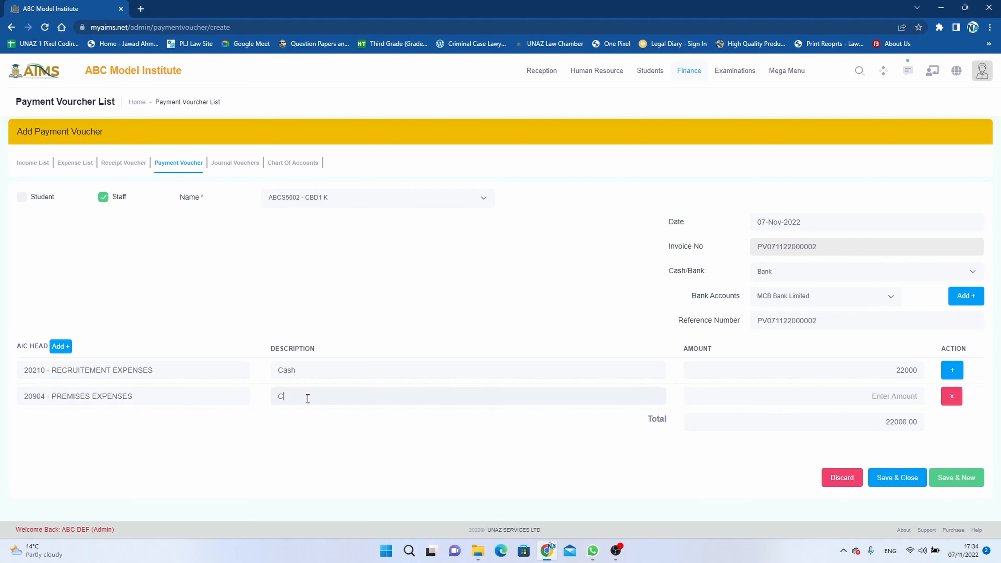
type("ash2500")
key("Tab")
left_click(952, 369)
Step: Enter line three as 20405 - MISCELLANEOUS MOTOR EXPENSES, Cash, 3000, then save the voucher
left_click(152, 427)
type("exp")
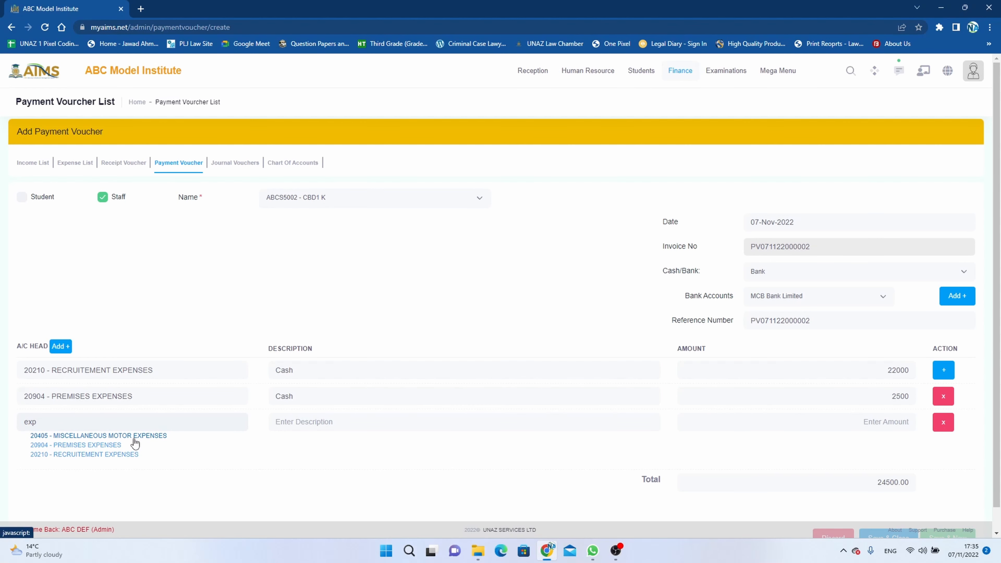
left_click(143, 436)
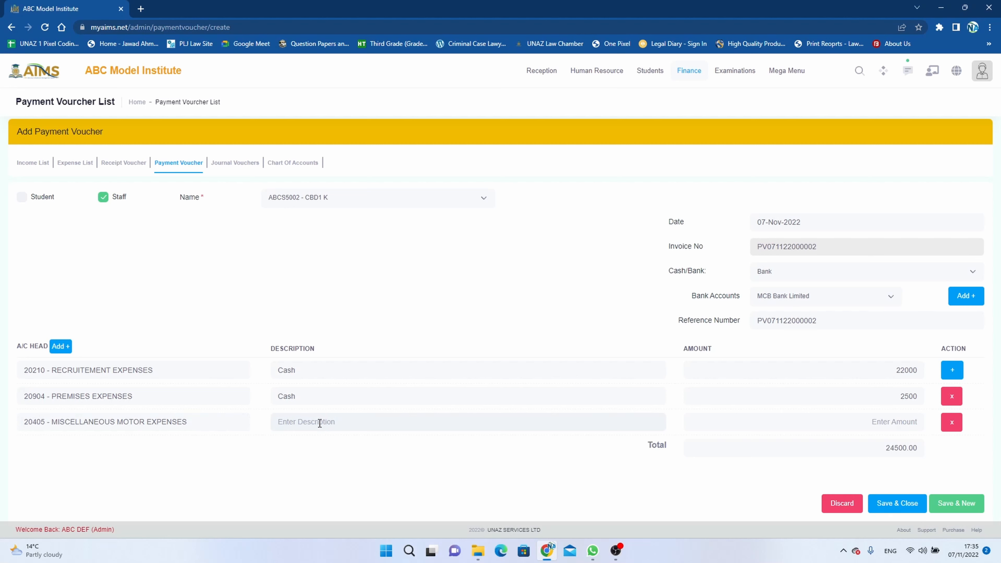
type("Cash")
type("3000")
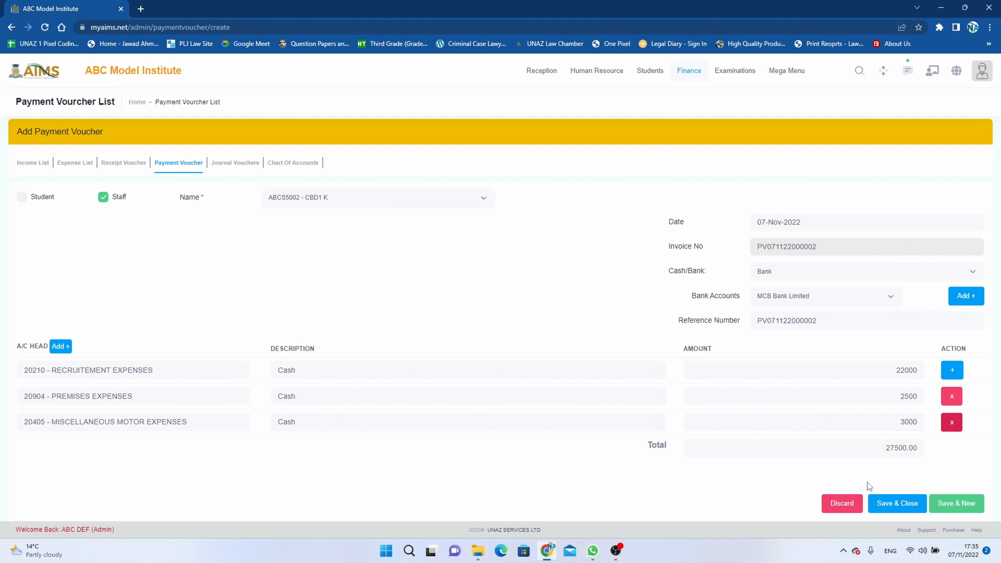
left_click(896, 504)
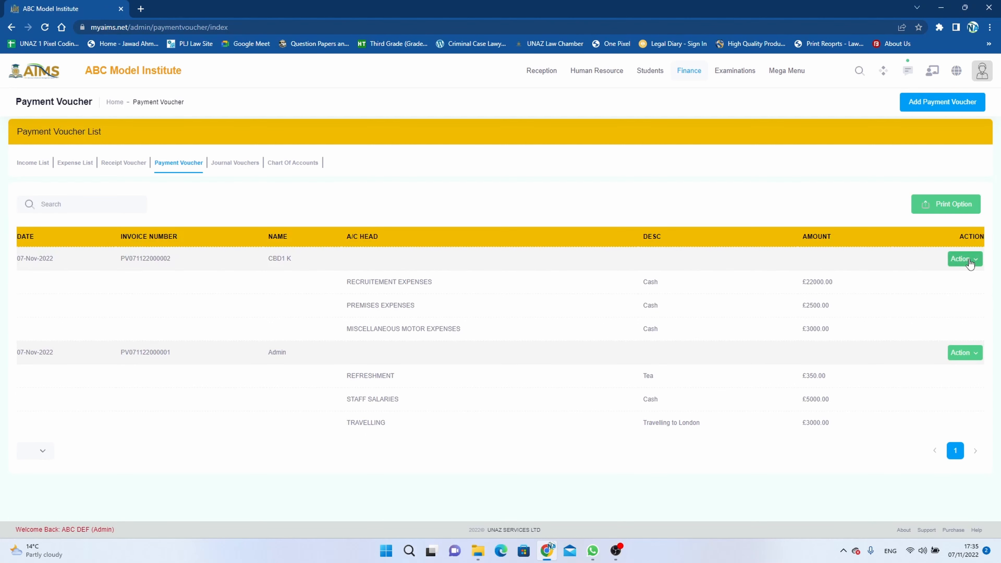
left_click(969, 260)
left_click(935, 282)
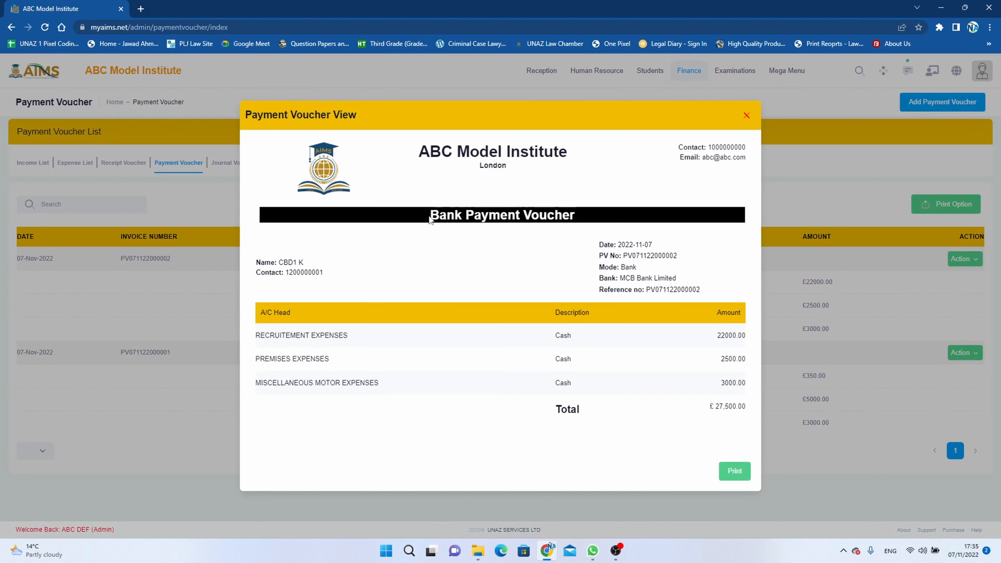
left_click_drag(429, 215, 565, 230)
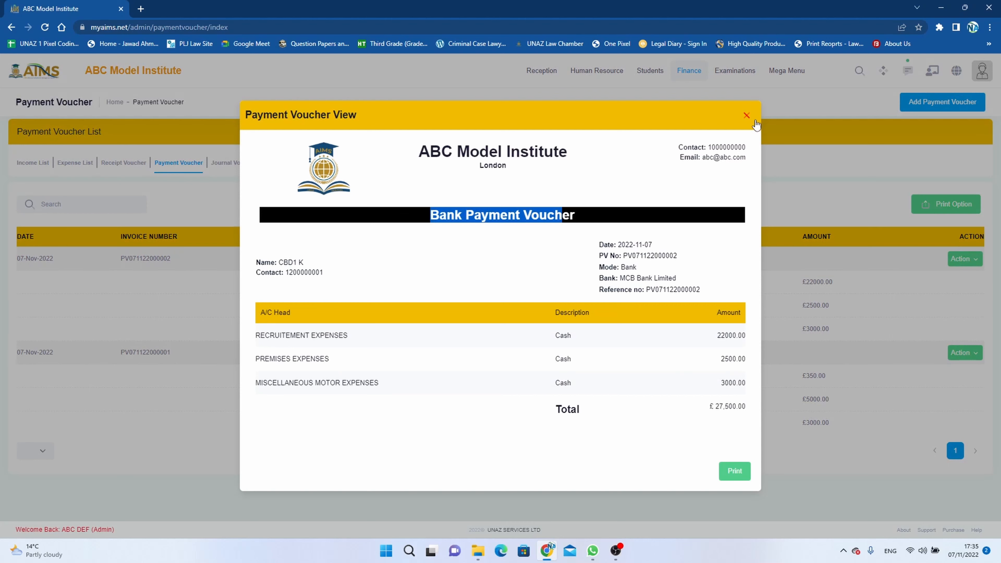
left_click(746, 115)
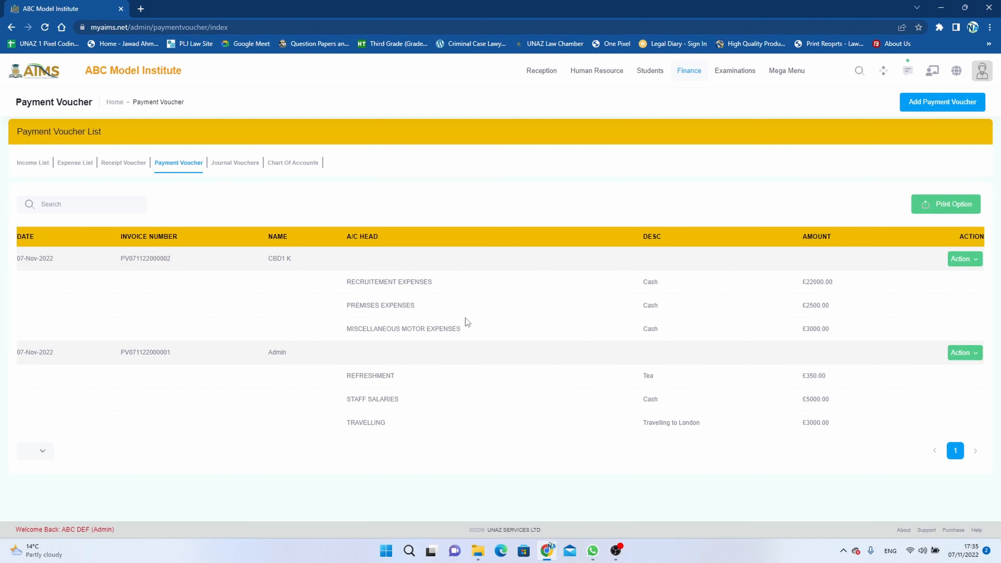